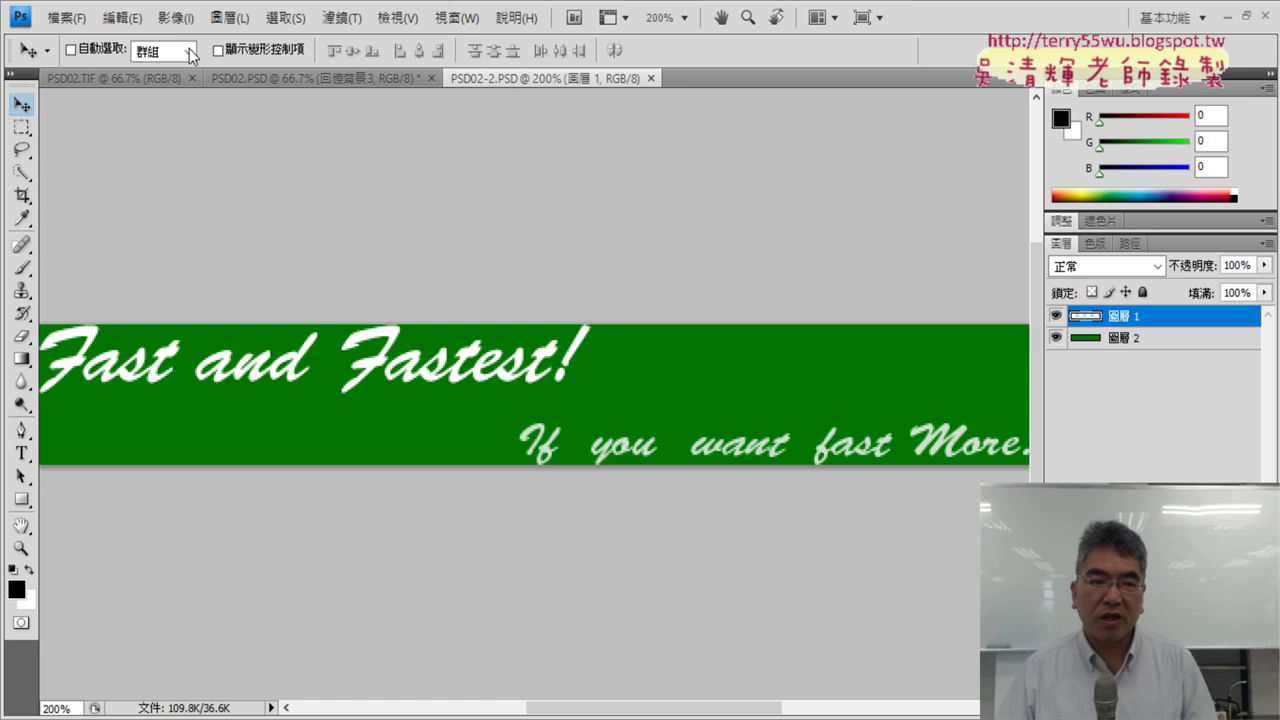
# Step: Look over the reference PSD02.TIF and poster PSD02.PSD, then select the banner's green band layer
pyautogui.click(138, 80)
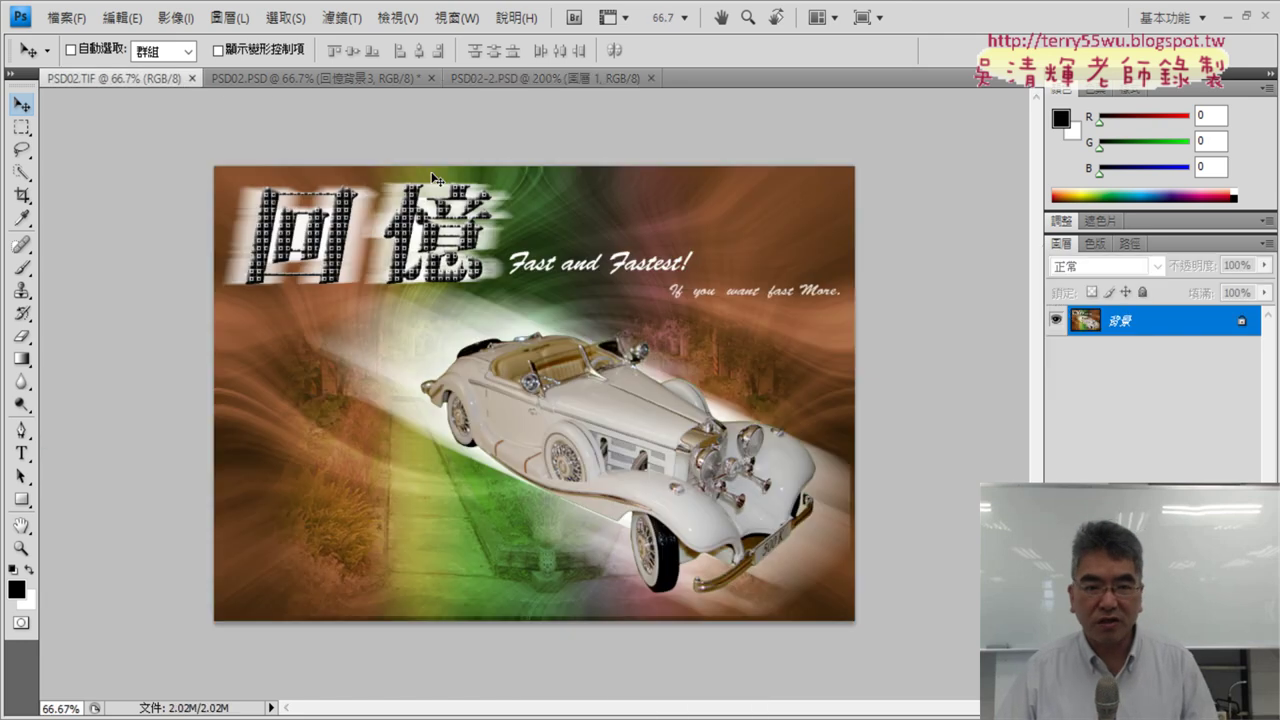
pyautogui.click(361, 80)
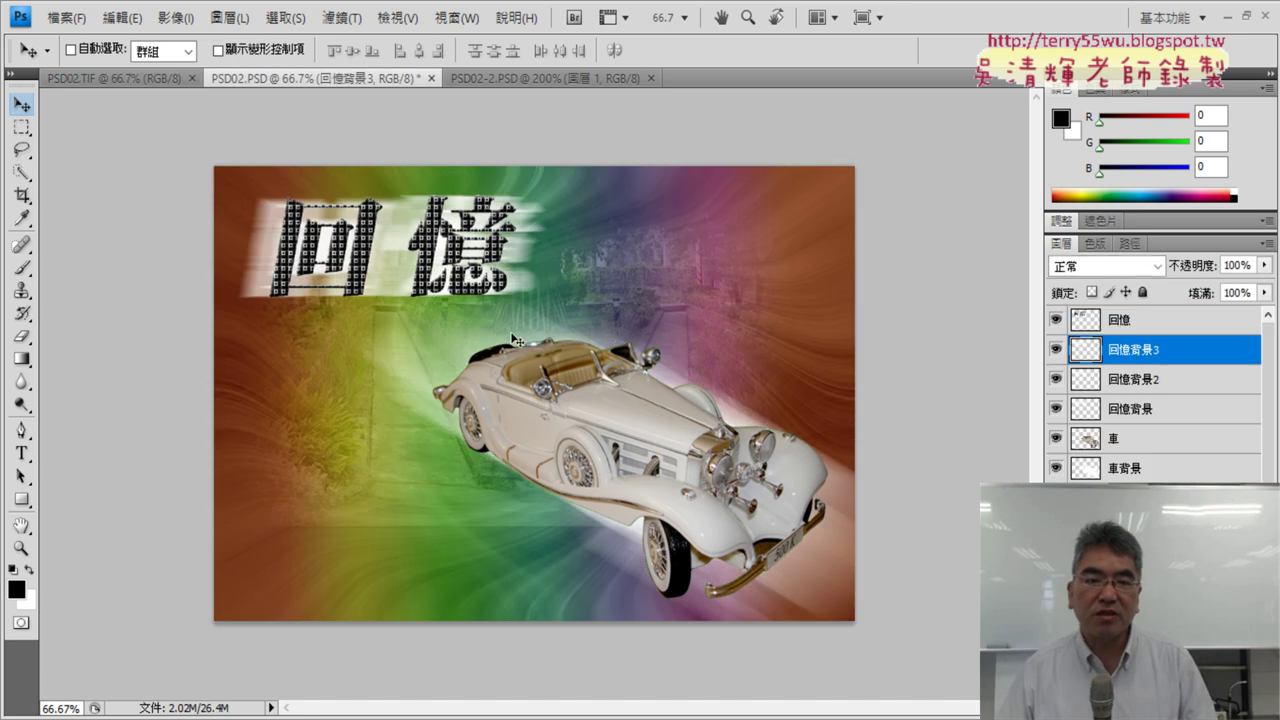
pyautogui.click(511, 78)
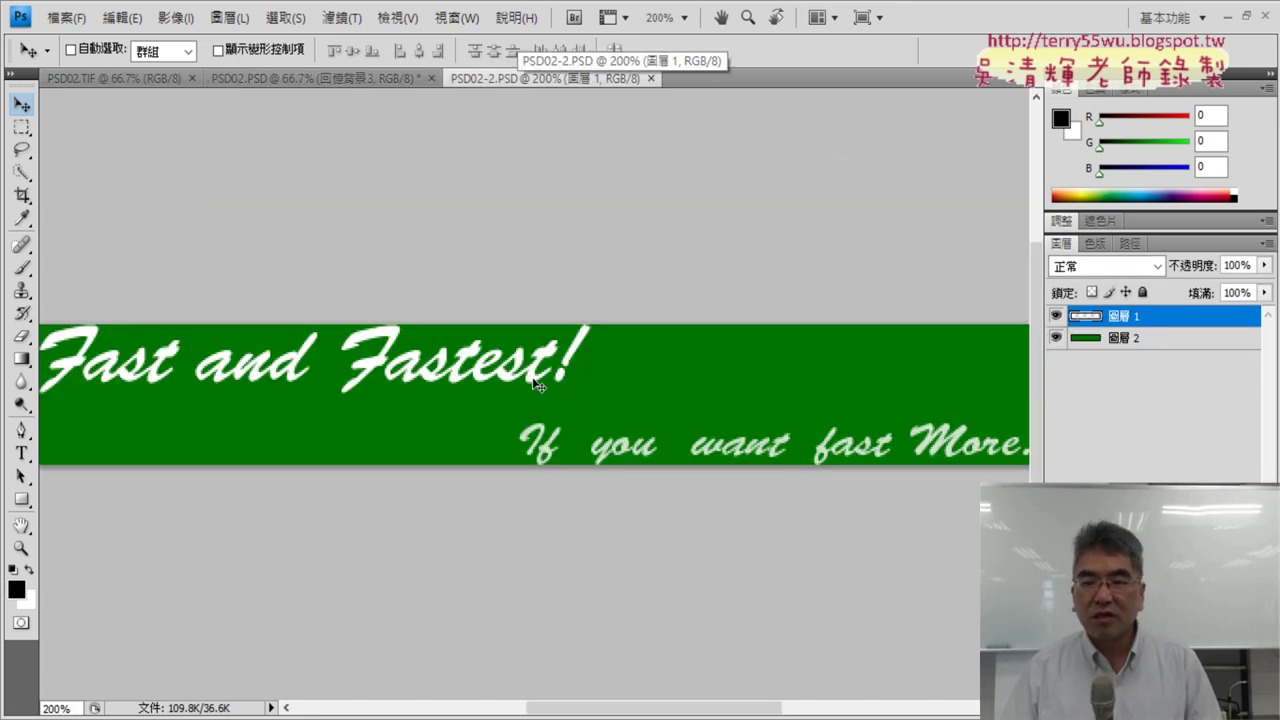
pyautogui.click(1089, 340)
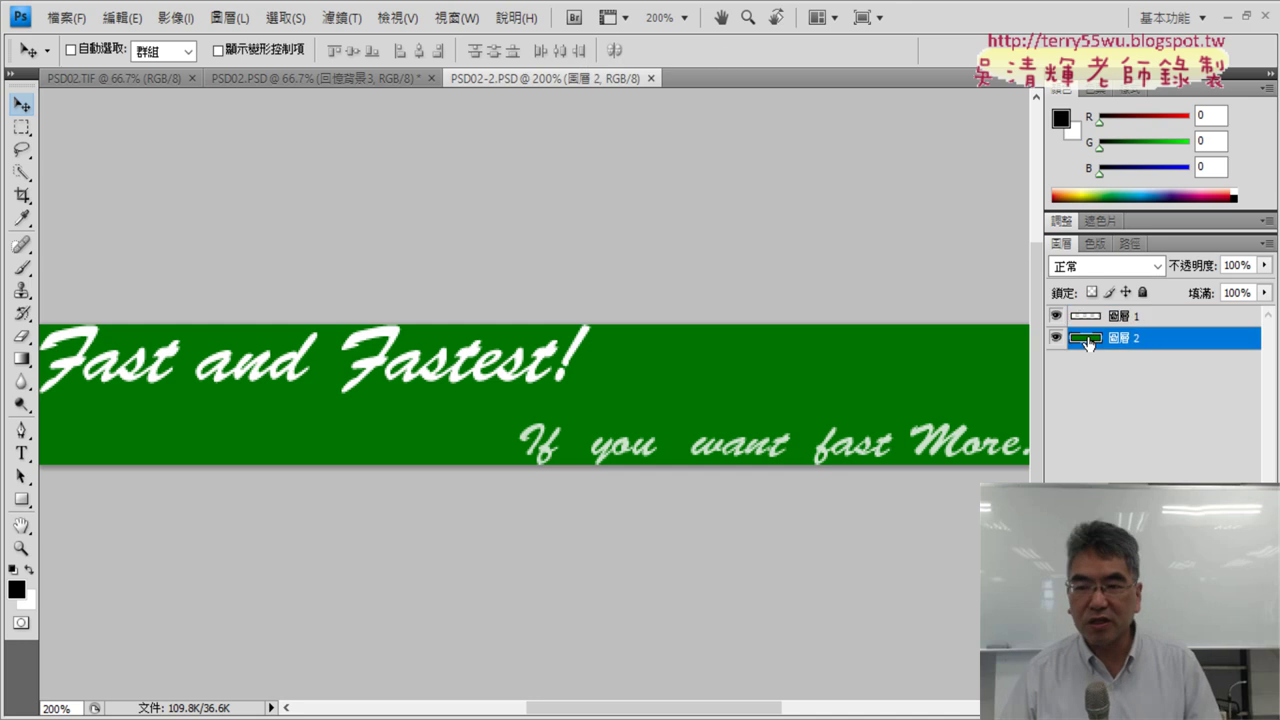
# Step: Hide 圖層 2 so the white script shows alone, and select 圖層 1
pyautogui.click(22, 175)
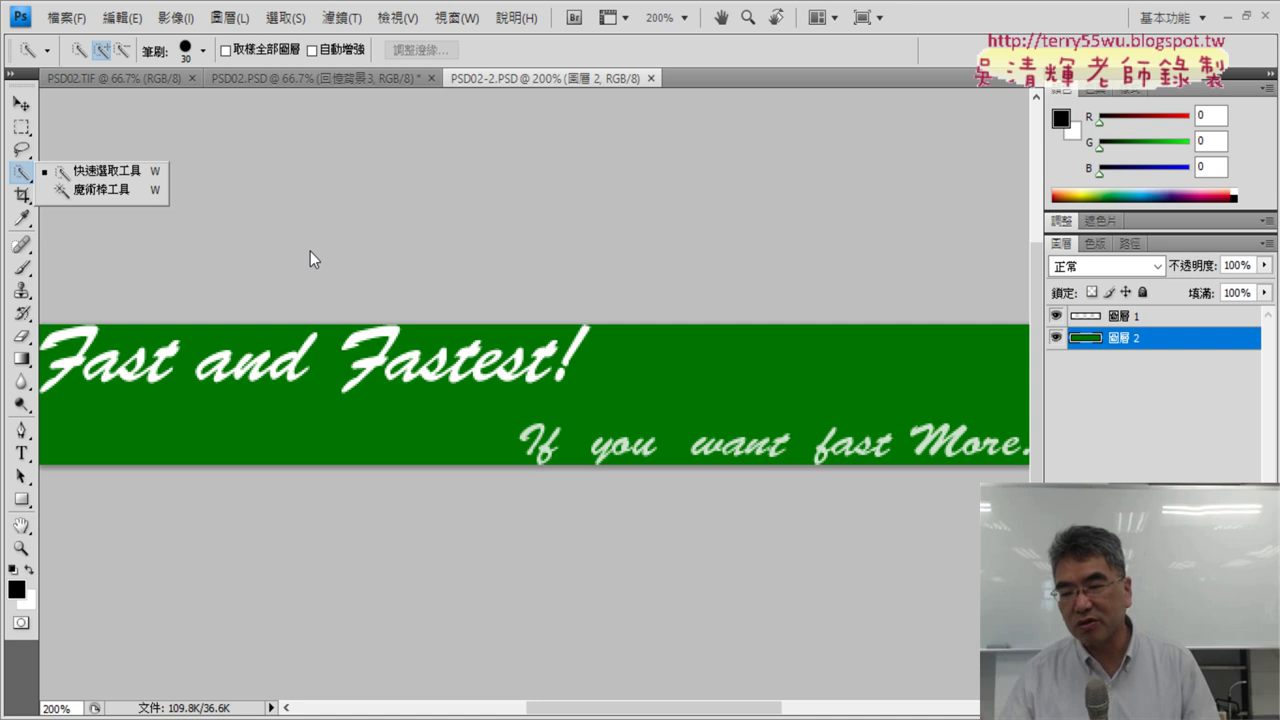
pyautogui.click(1056, 338)
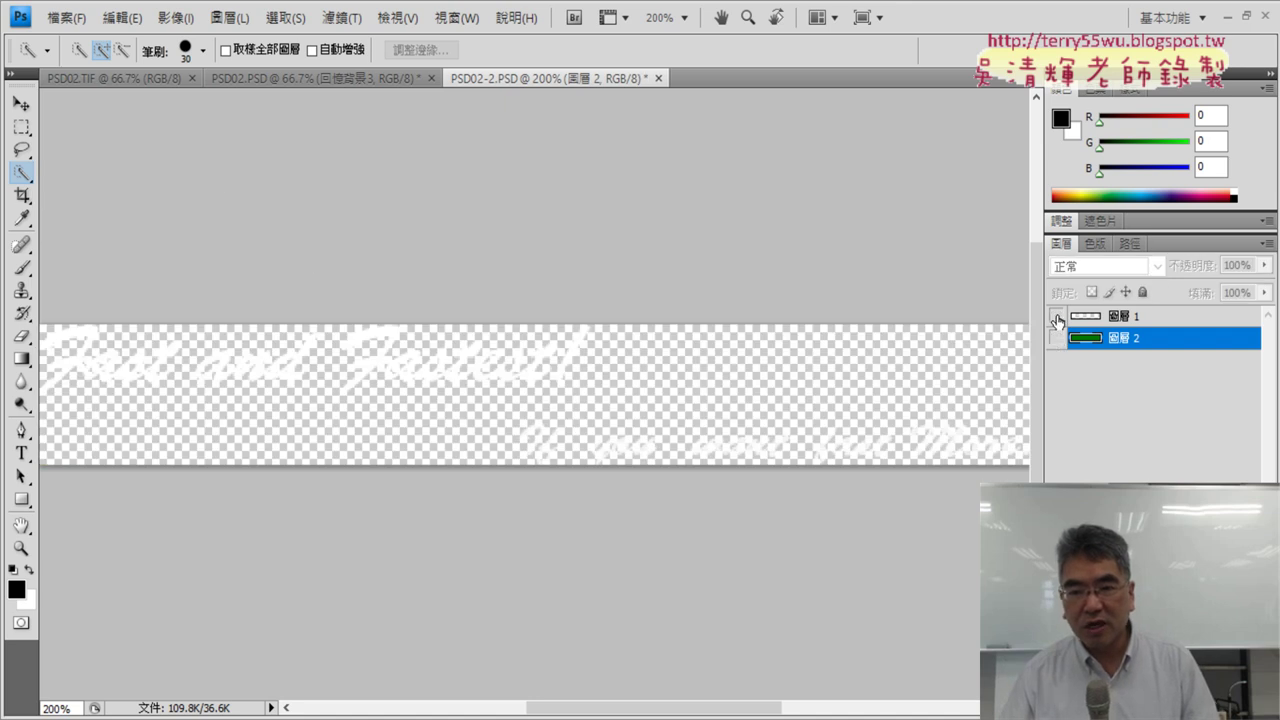
pyautogui.click(1057, 318)
pyautogui.click(1056, 339)
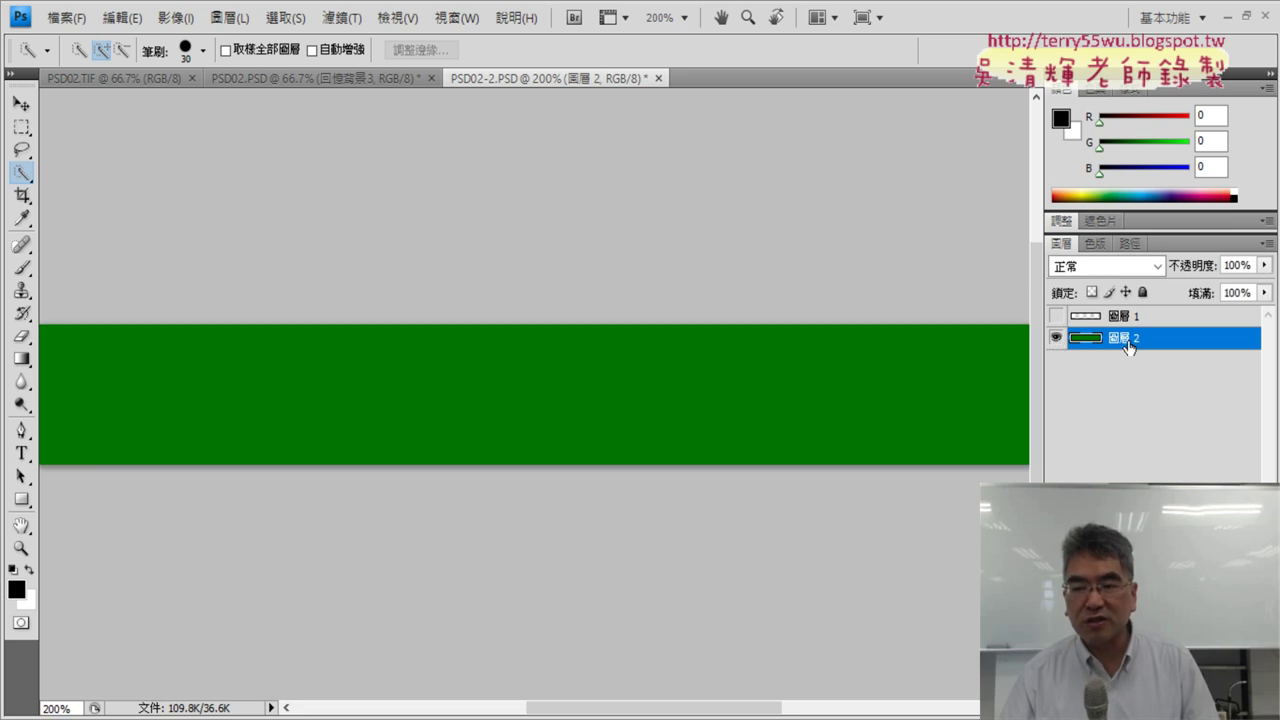
pyautogui.click(1056, 318)
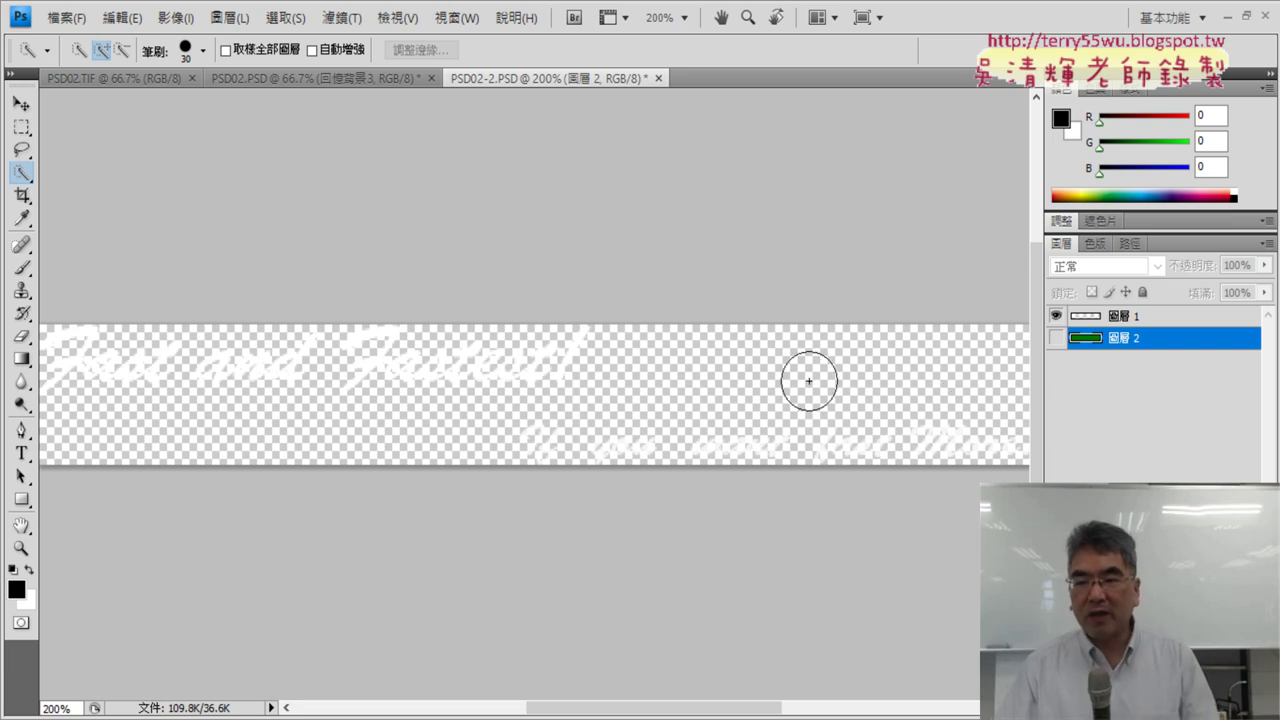
pyautogui.click(1090, 320)
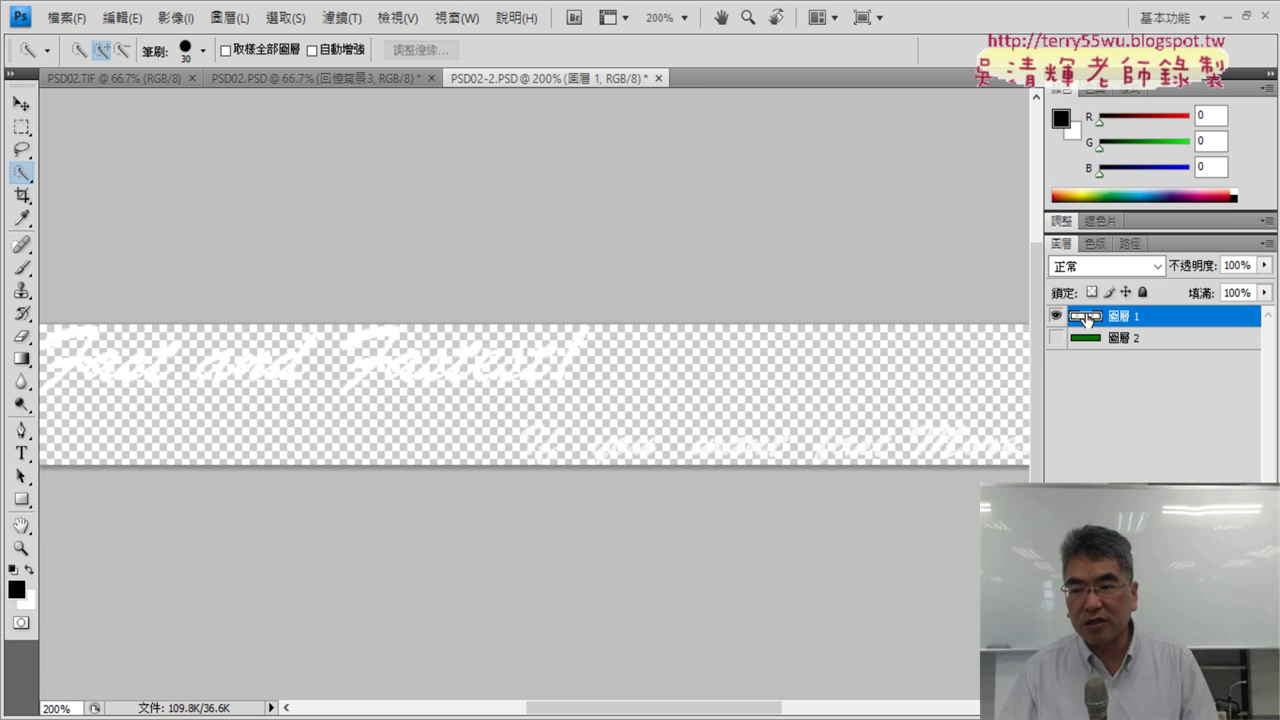
# Step: Load 圖層 1's script pixels as a selection via 選取像素, then bring up PSD02.PSD
pyautogui.rightClick(1088, 321)
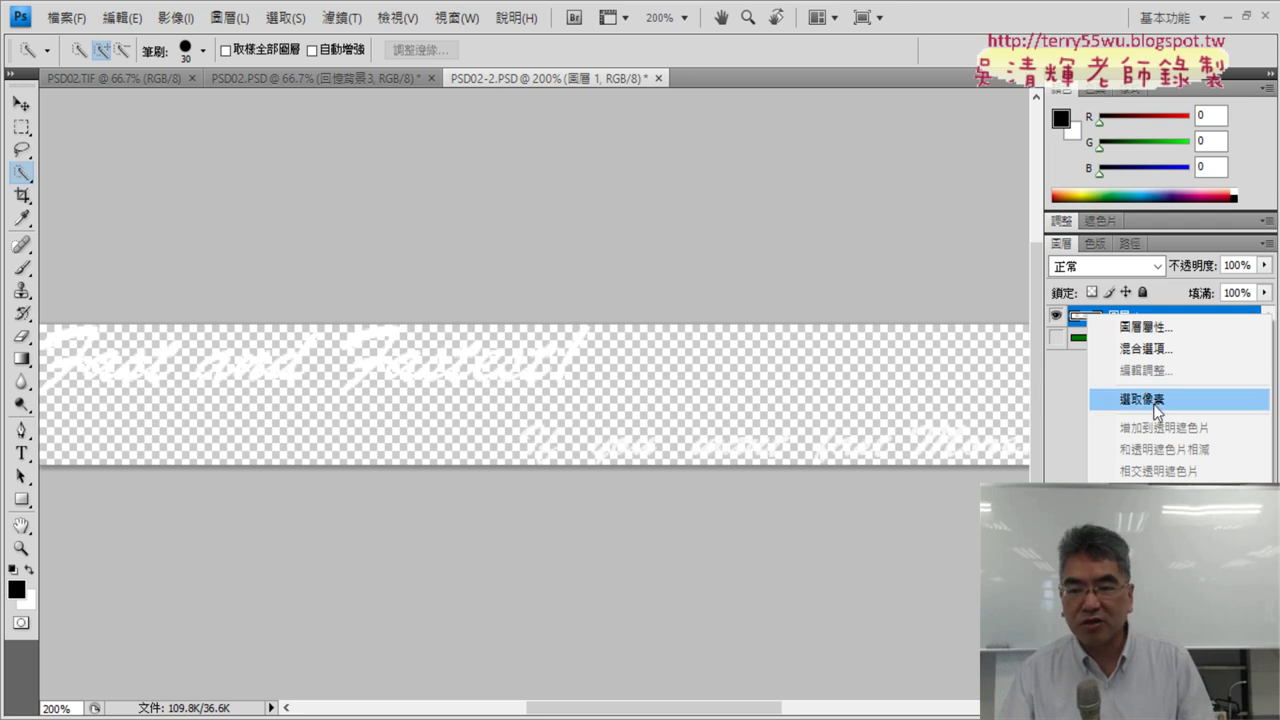
pyautogui.click(1141, 399)
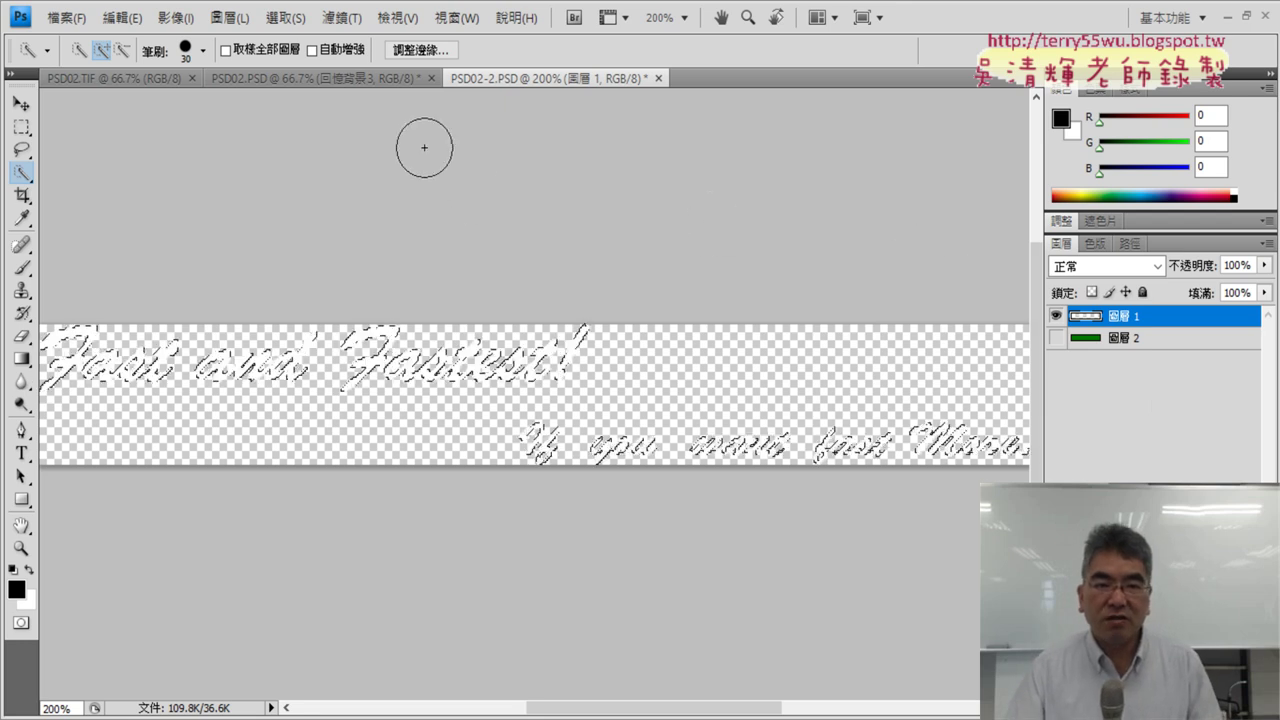
pyautogui.click(329, 81)
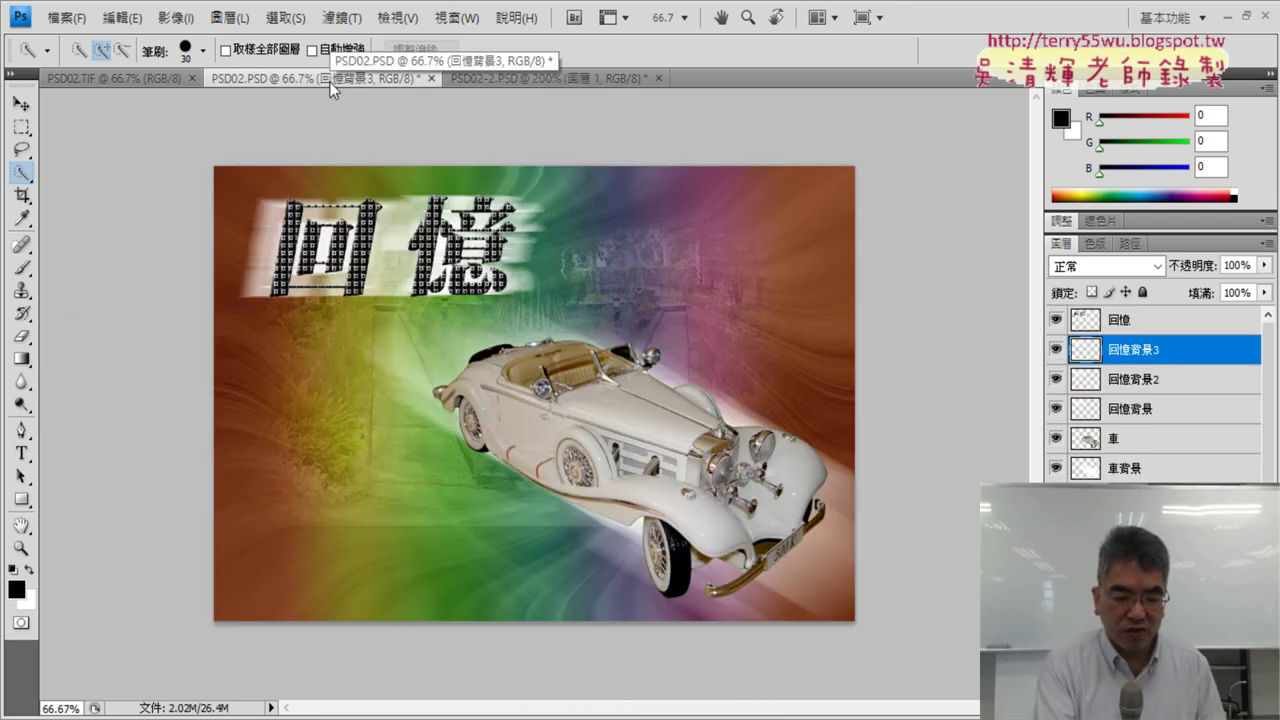
# Step: Paste the script as 圖層 4 and drag it to the right of the 回憶 title
pyautogui.hotkey('ctrl', 'v')
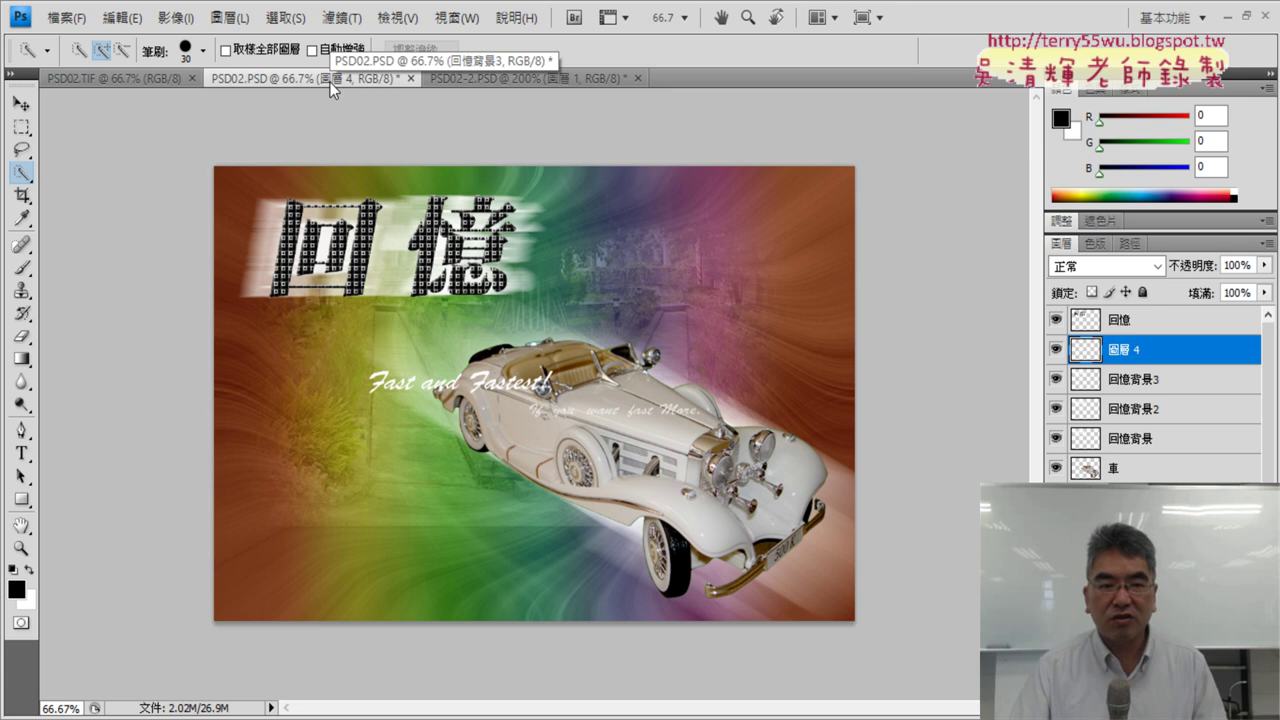
pyautogui.click(20, 105)
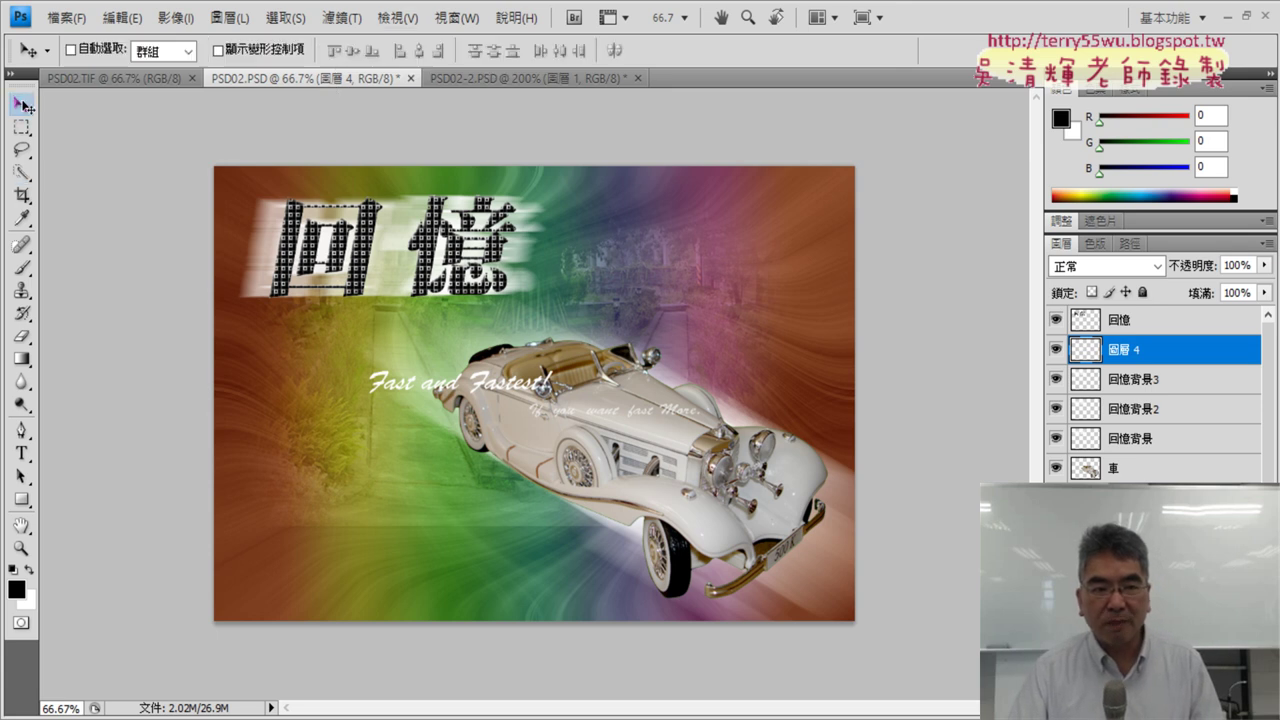
pyautogui.moveTo(547, 390); pyautogui.dragTo(703, 275)
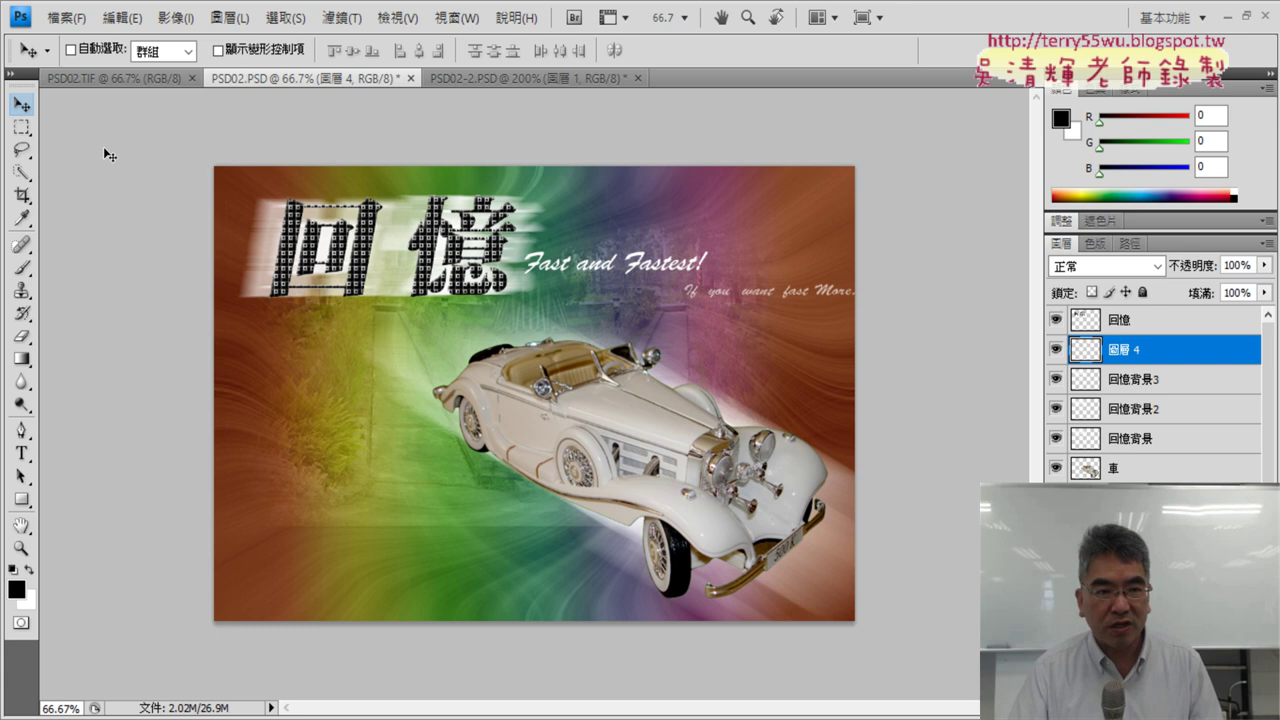
# Step: Nudge the script text slightly lower, checking its position against the reference PSD02.TIF
pyautogui.click(108, 75)
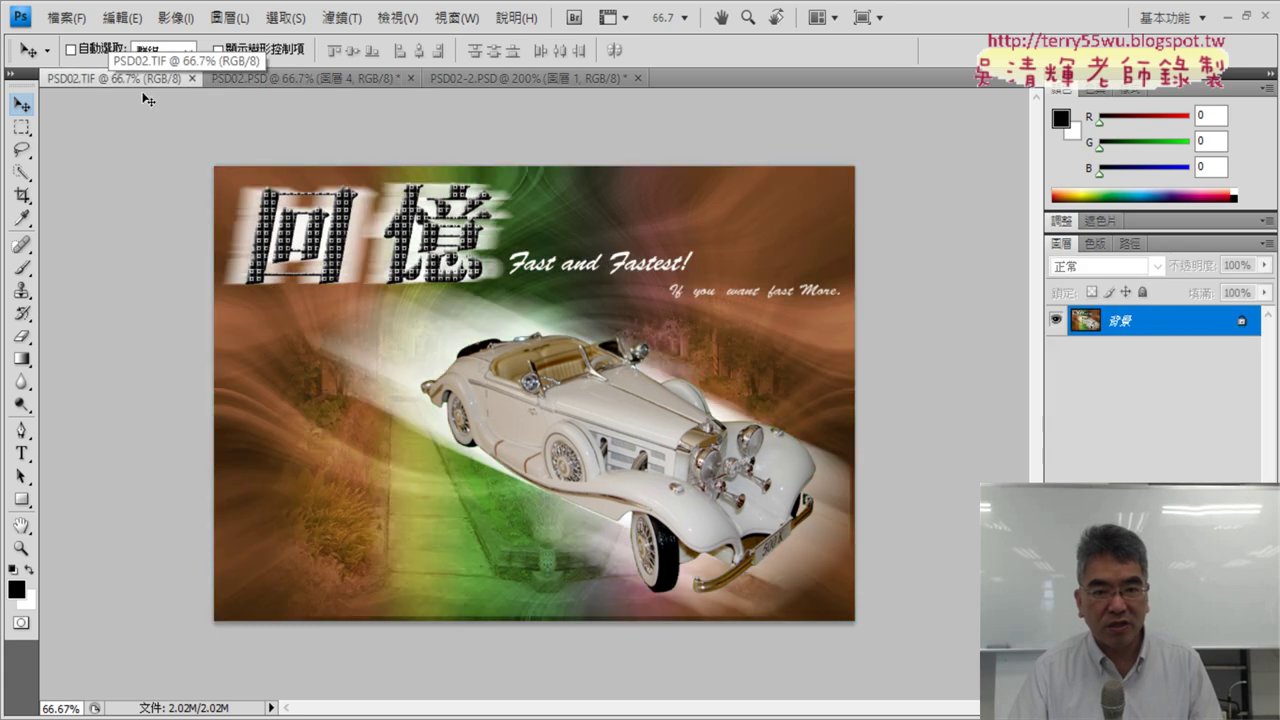
pyautogui.click(339, 79)
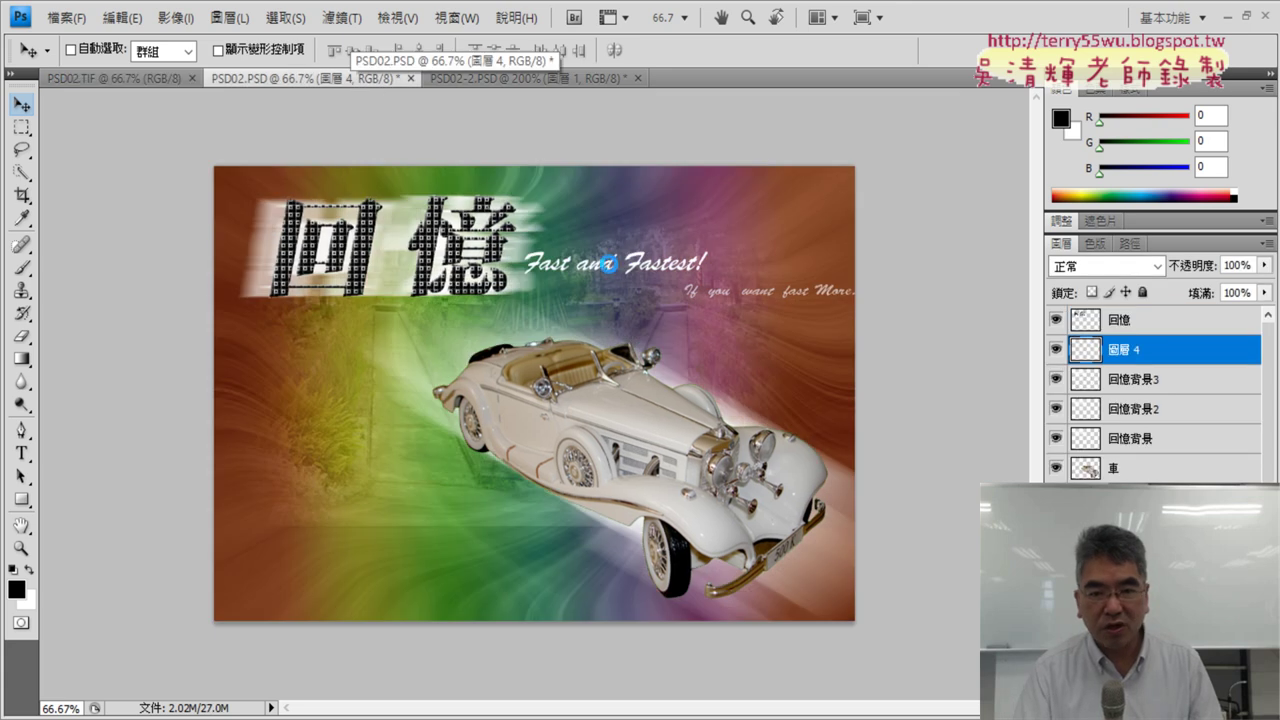
pyautogui.moveTo(610, 266); pyautogui.dragTo(613, 270)
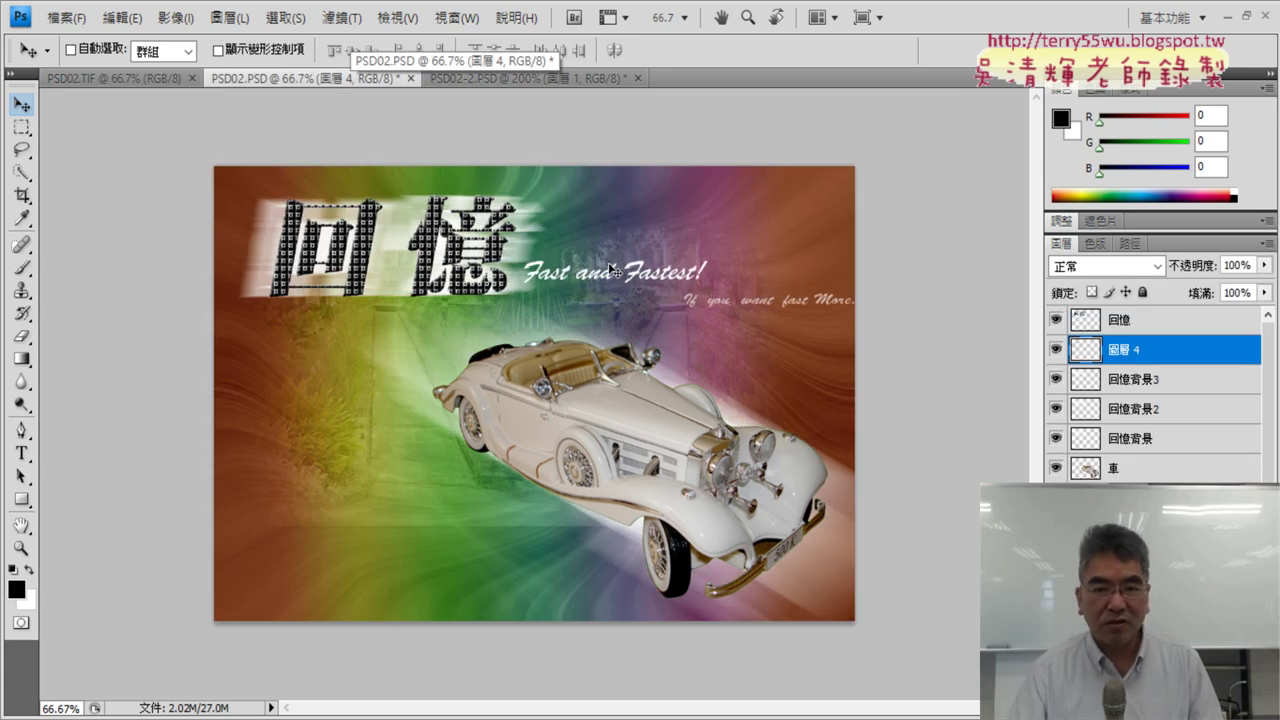
pyautogui.click(115, 80)
pyautogui.click(294, 76)
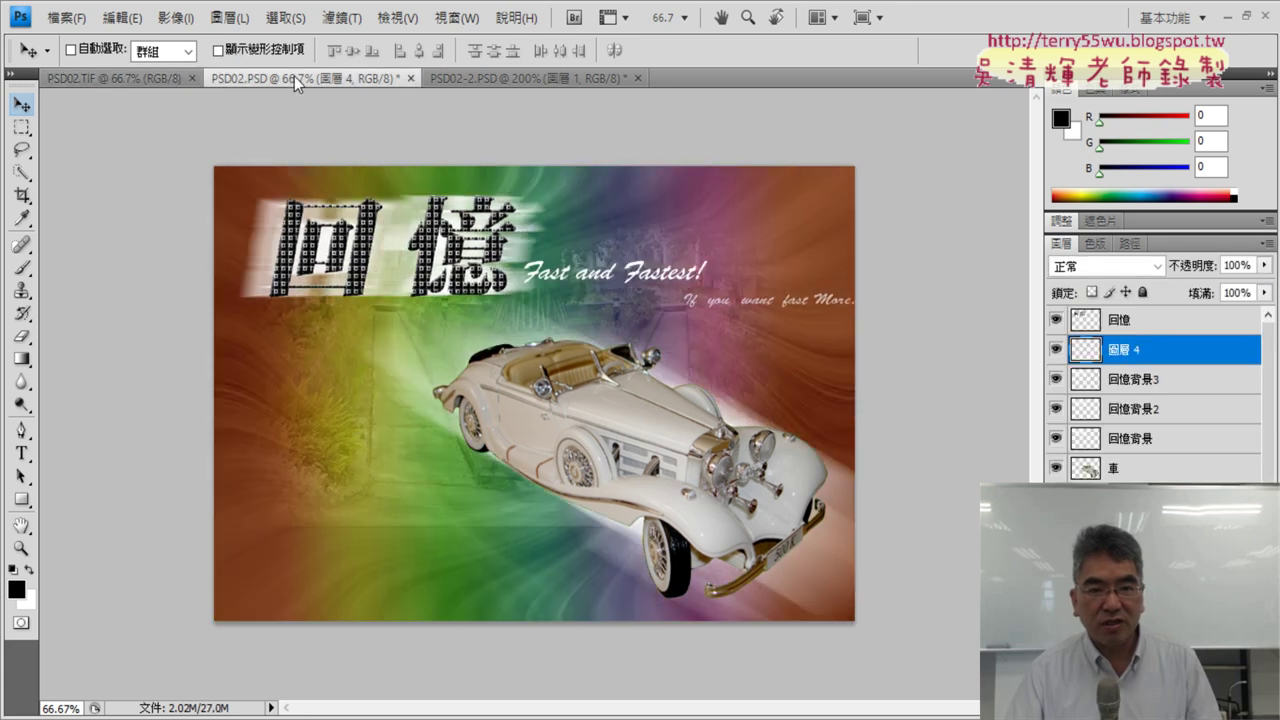
pyautogui.click(133, 73)
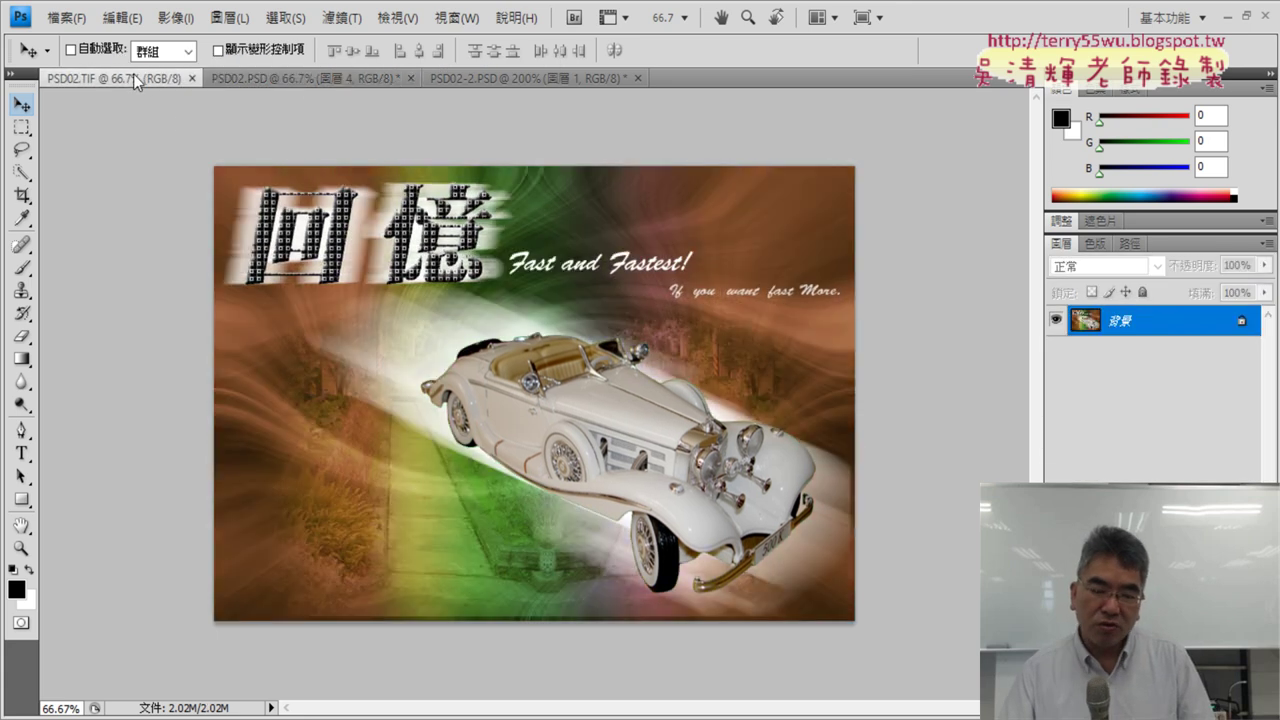
pyautogui.click(291, 81)
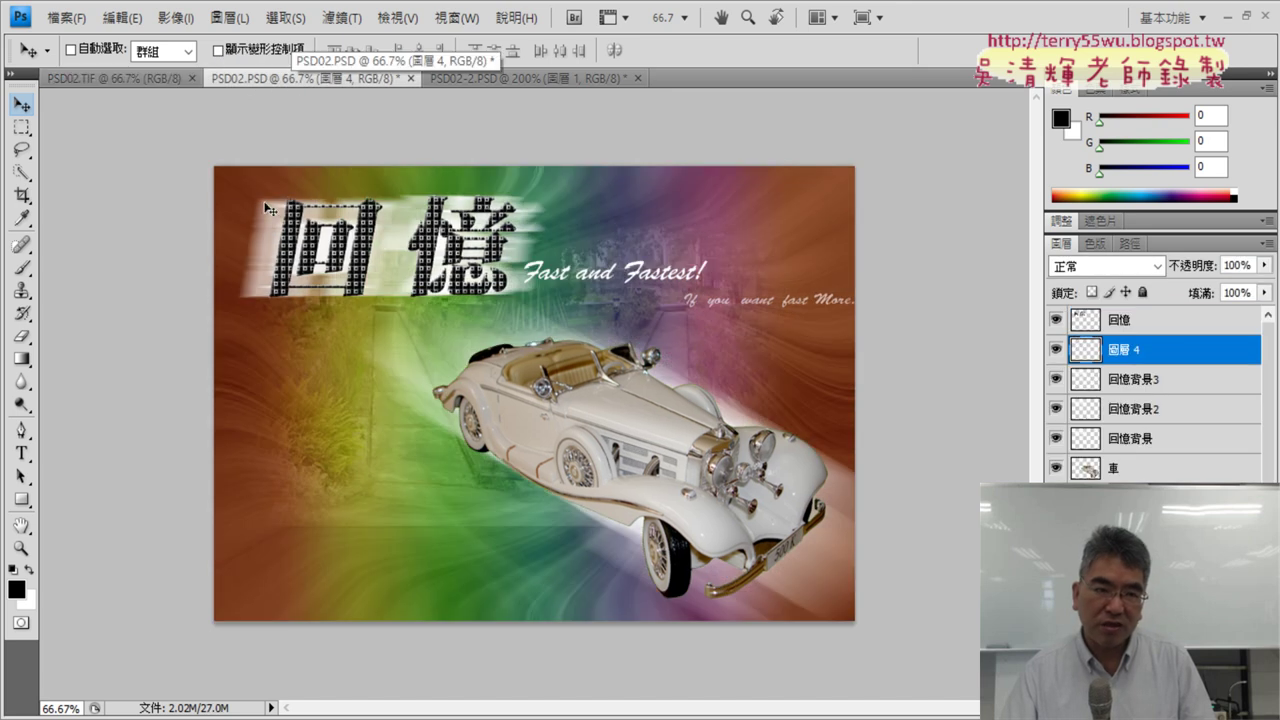
pyautogui.click(115, 77)
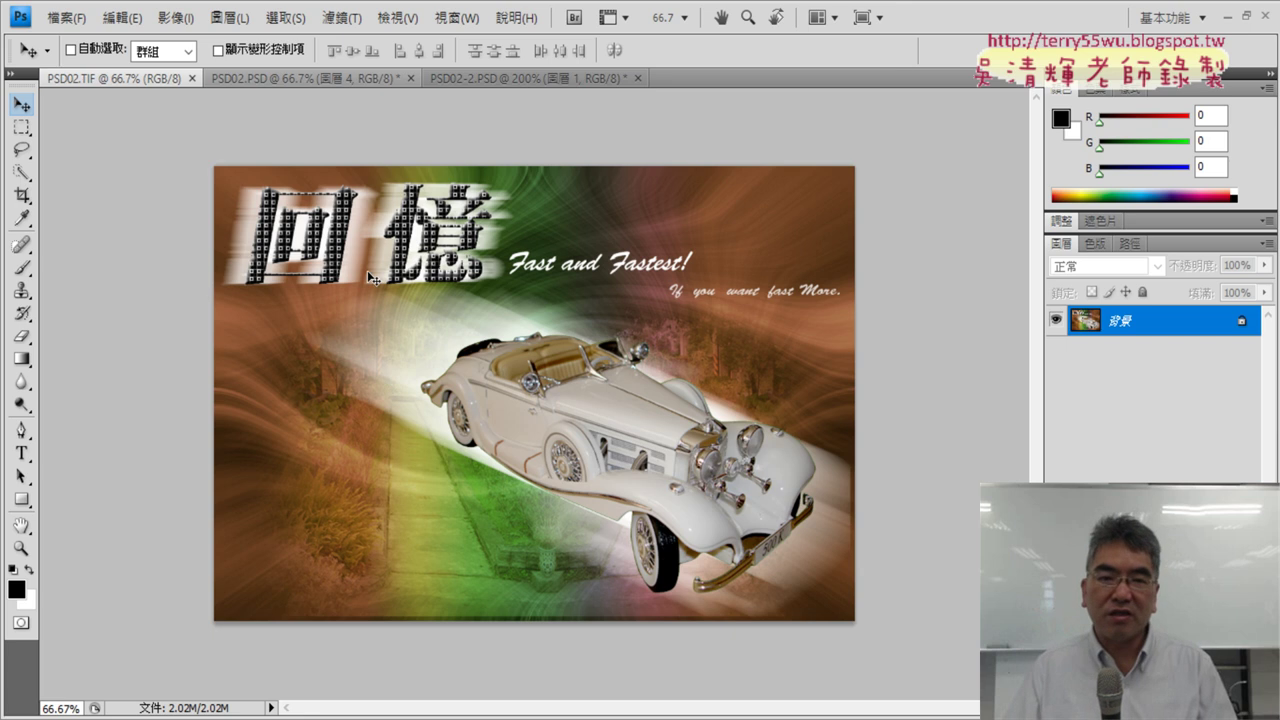
# Step: Return to the PSD02.PSD car poster and press Escape
pyautogui.click(326, 73)
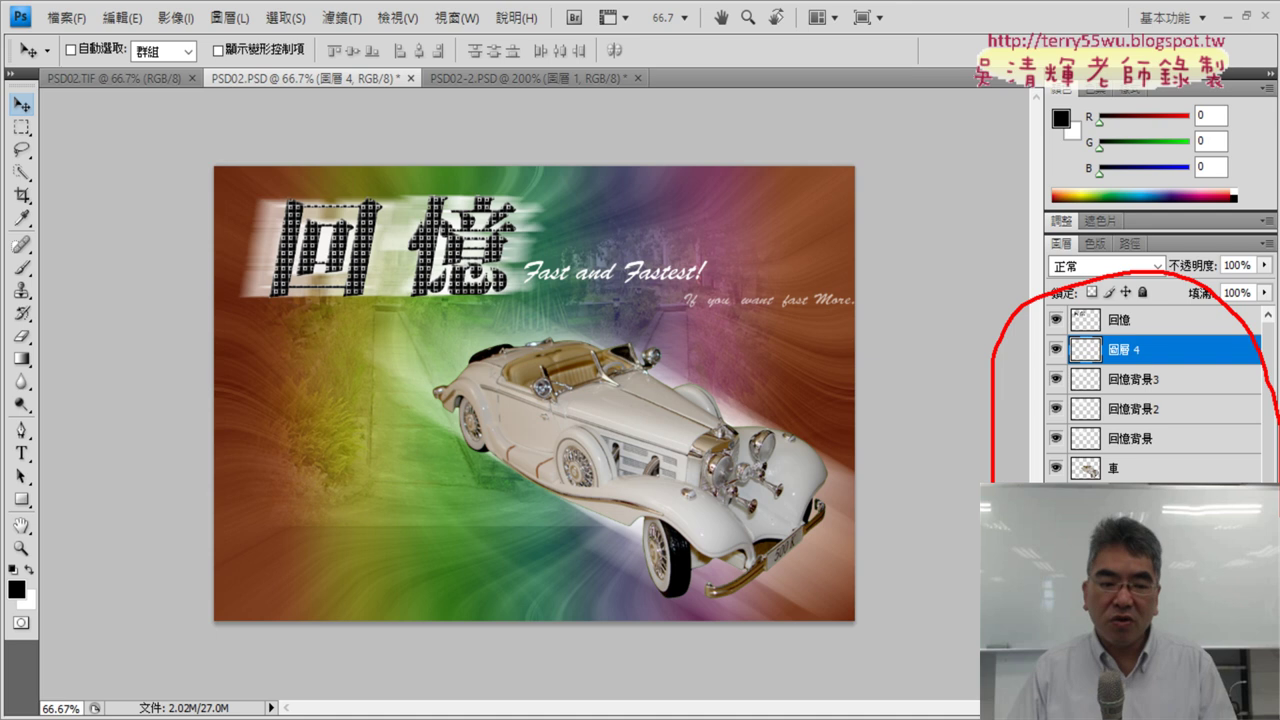
pyautogui.press('Escape')
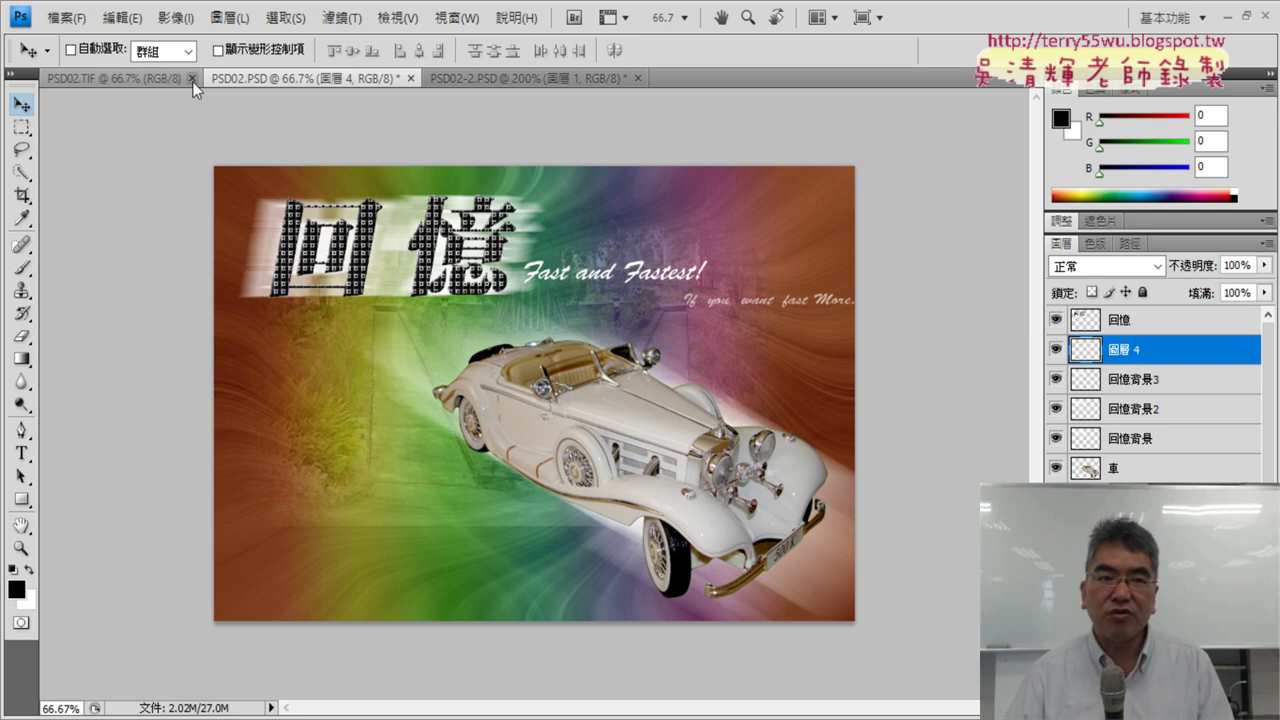
pyautogui.click(64, 17)
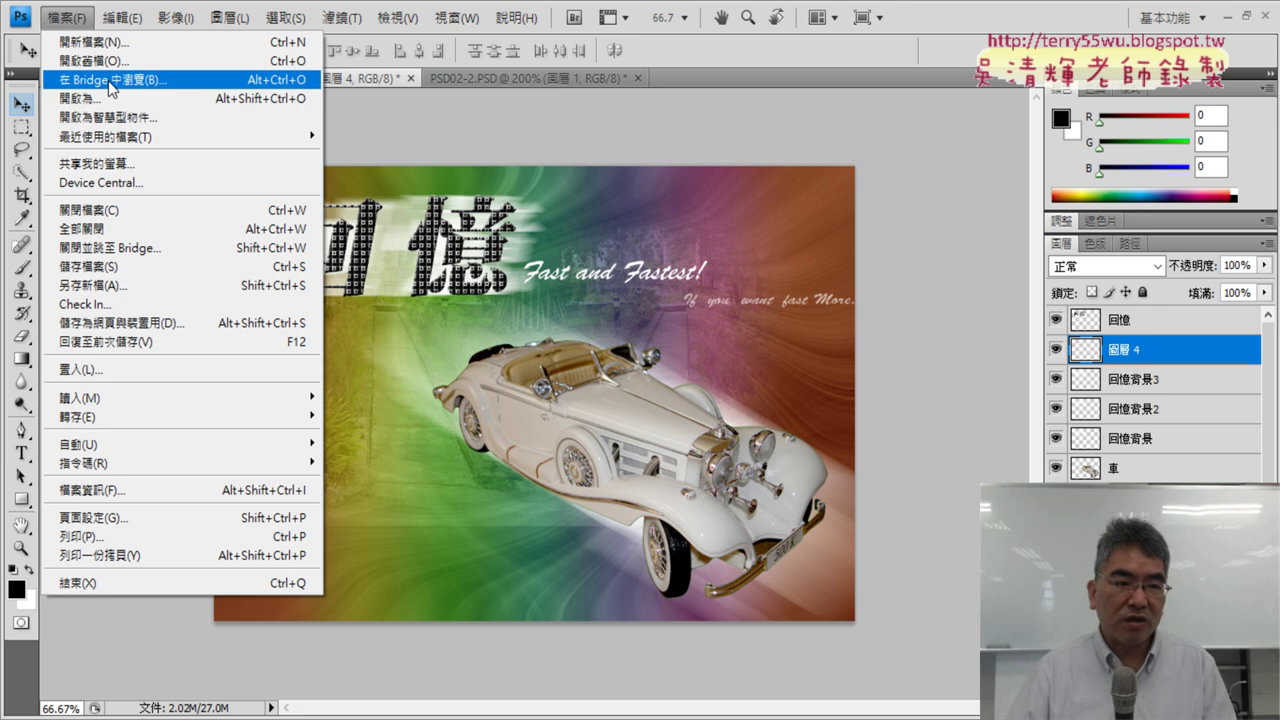
pyautogui.click(110, 285)
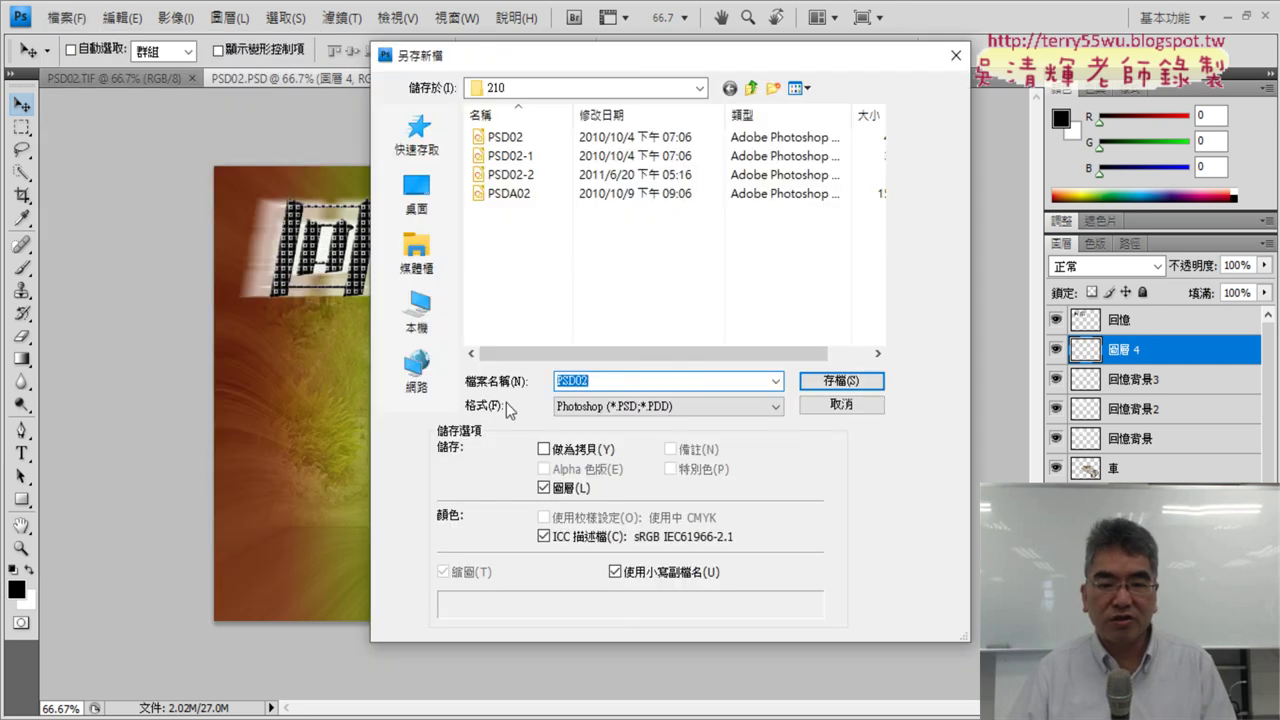
pyautogui.click(643, 407)
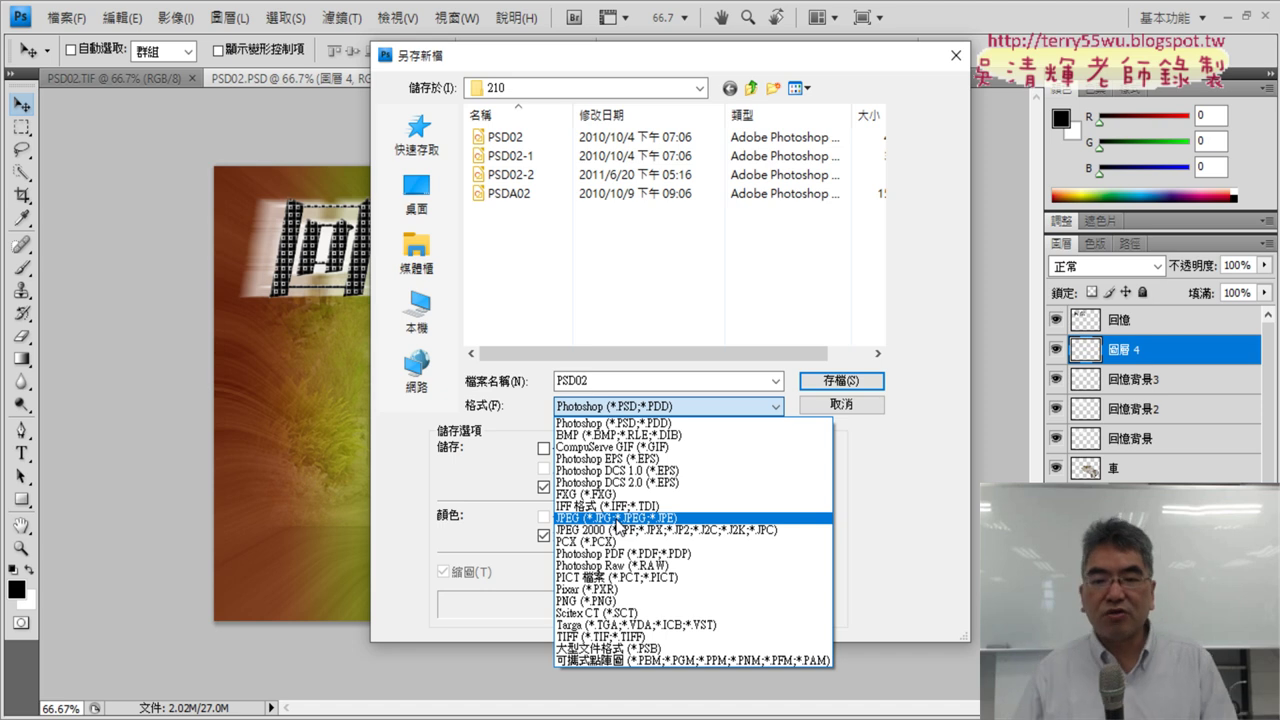
pyautogui.click(616, 520)
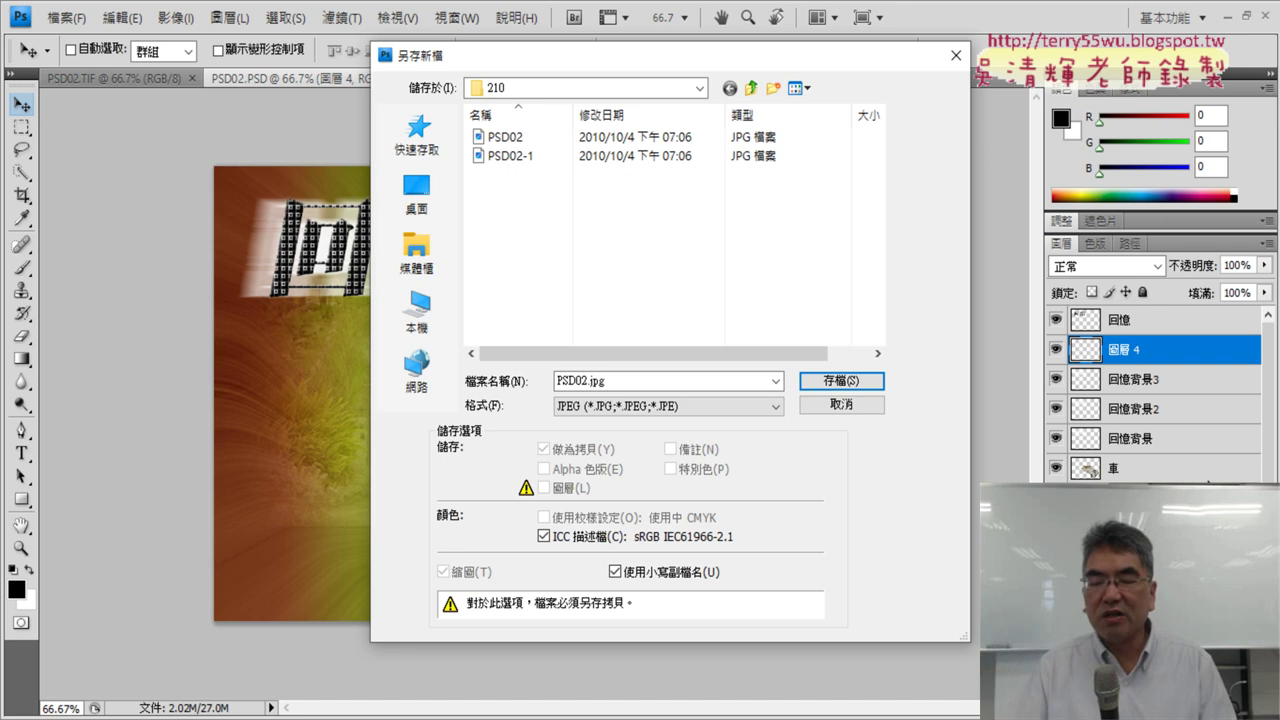
pyautogui.click(866, 407)
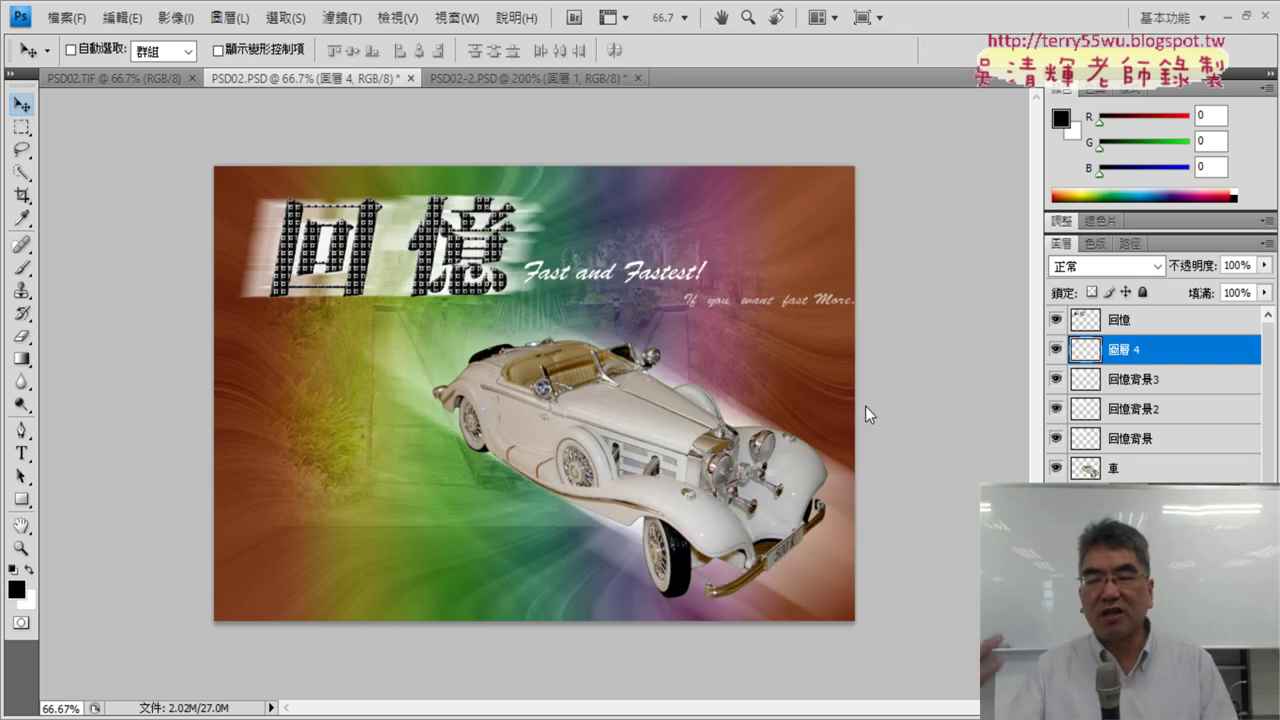